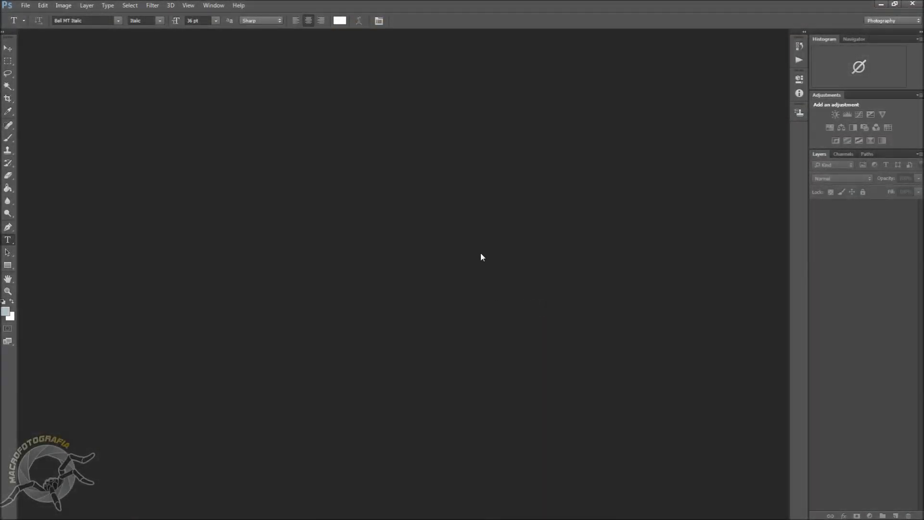
Bring up the Open dialog and open the grass photo _MG_4342.JPG from the tratamento final folder
double_click(379, 211)
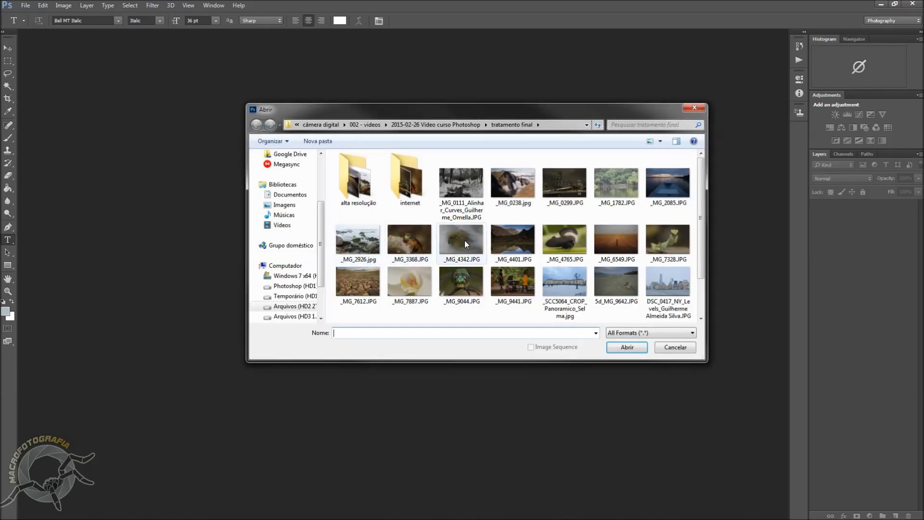
left_click(462, 241)
left_click(631, 351)
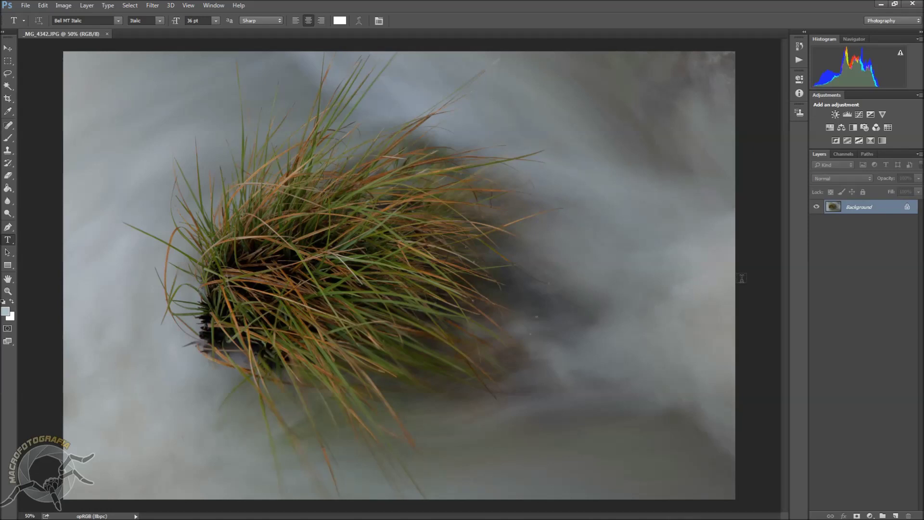
Select the Move tool and browse the Image menu commands
left_click(8, 48)
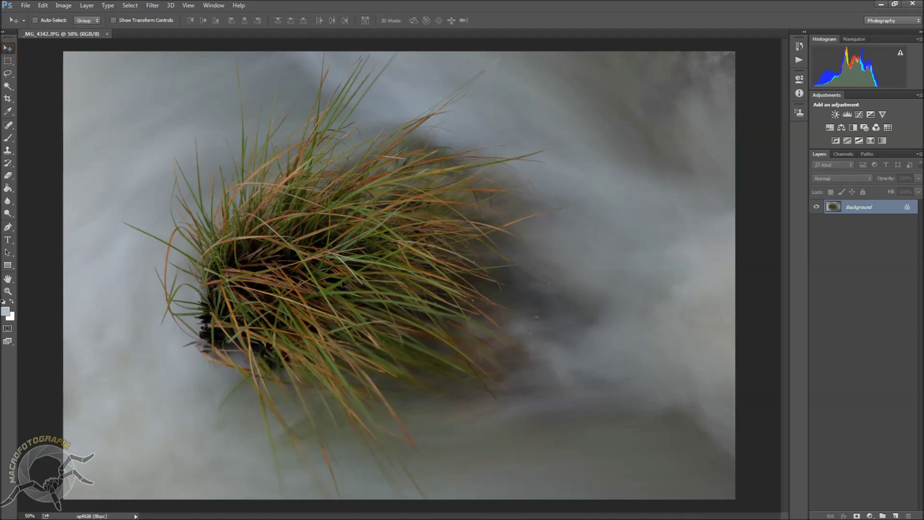
left_click(63, 7)
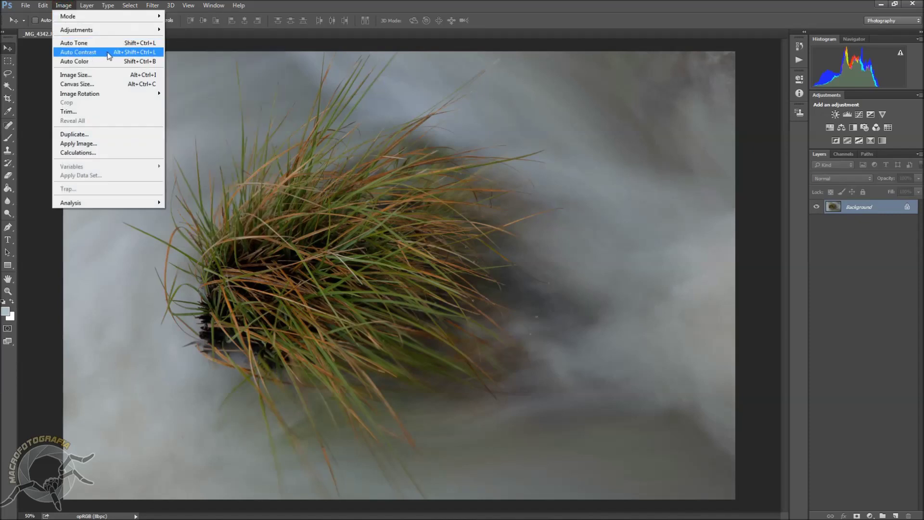
Apply Auto Contrast to the grass photo and show the History panel
left_click(109, 54)
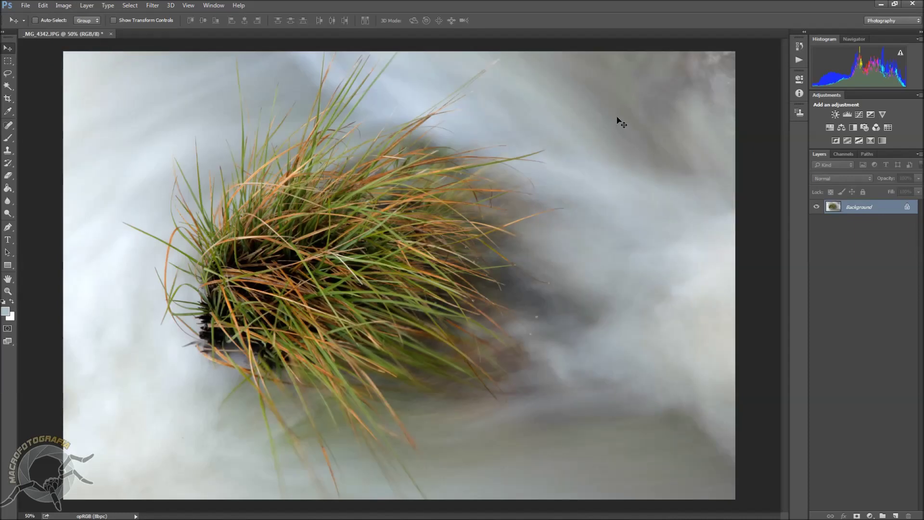
left_click(800, 46)
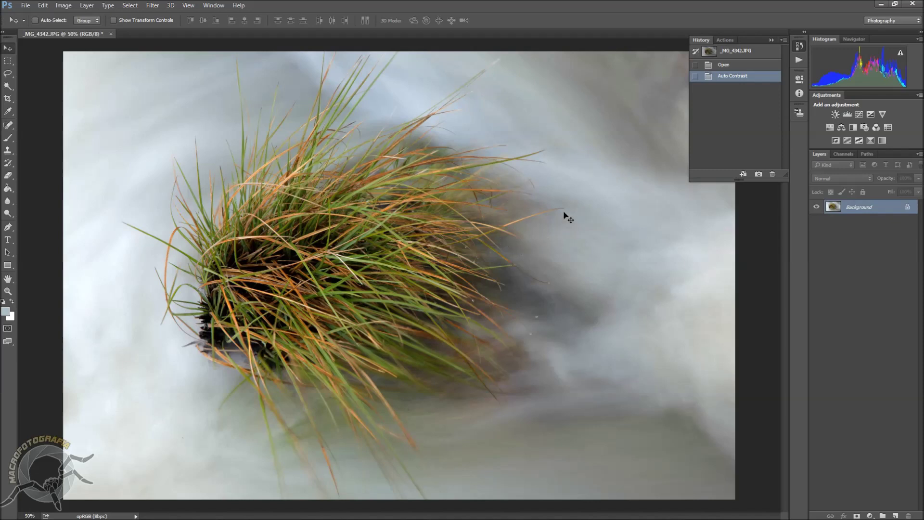
left_click(725, 65)
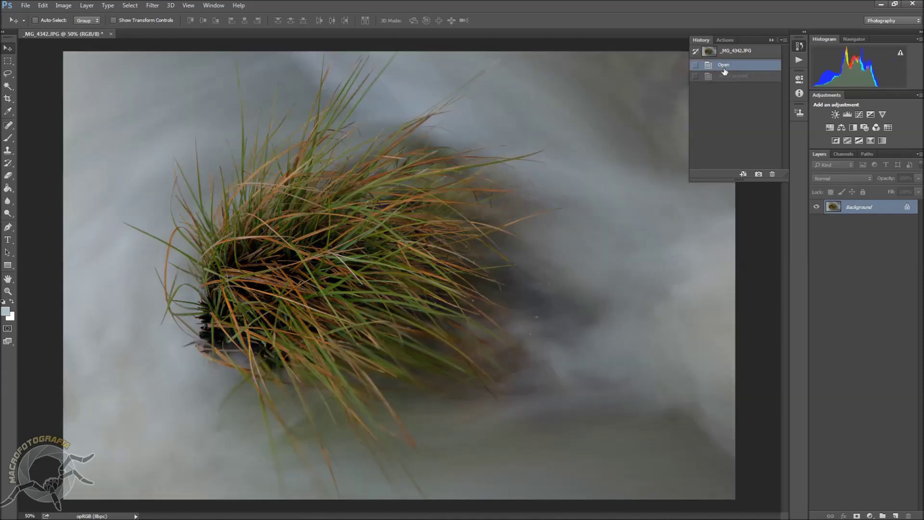
left_click(723, 77)
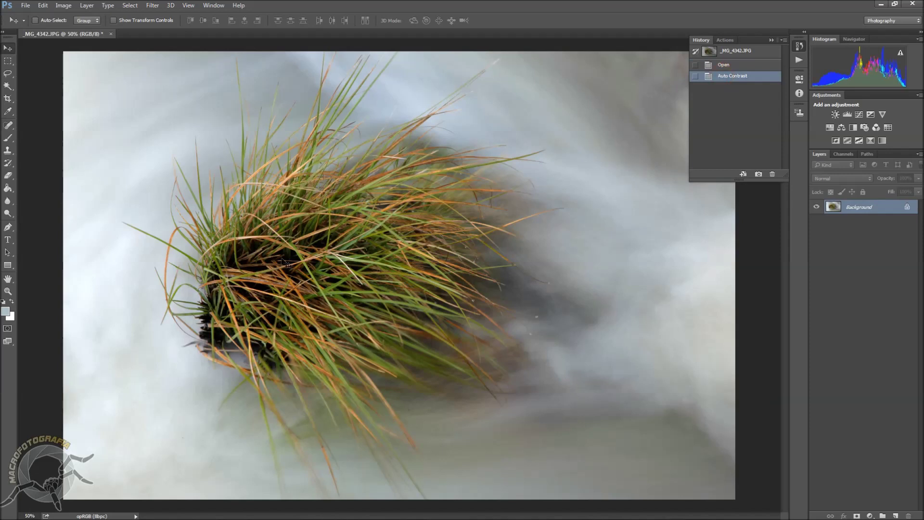
left_click(771, 41)
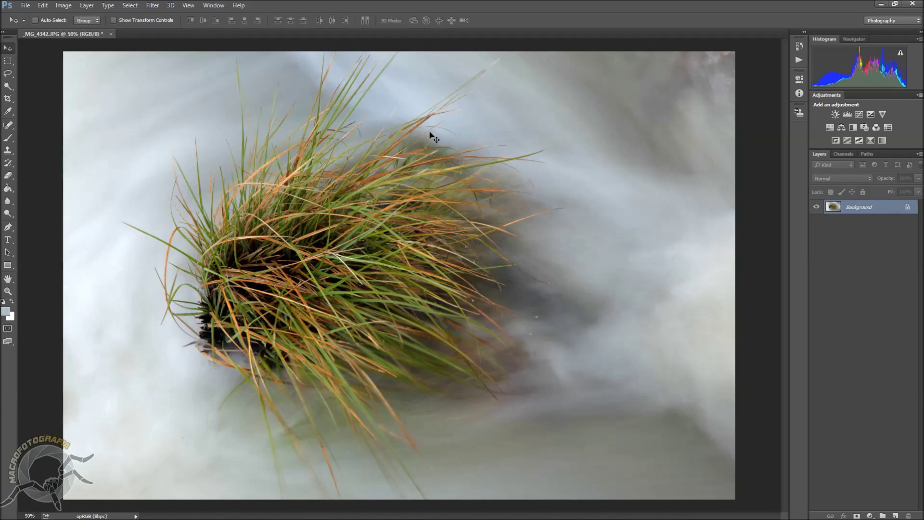
key("ctrl+alt+i")
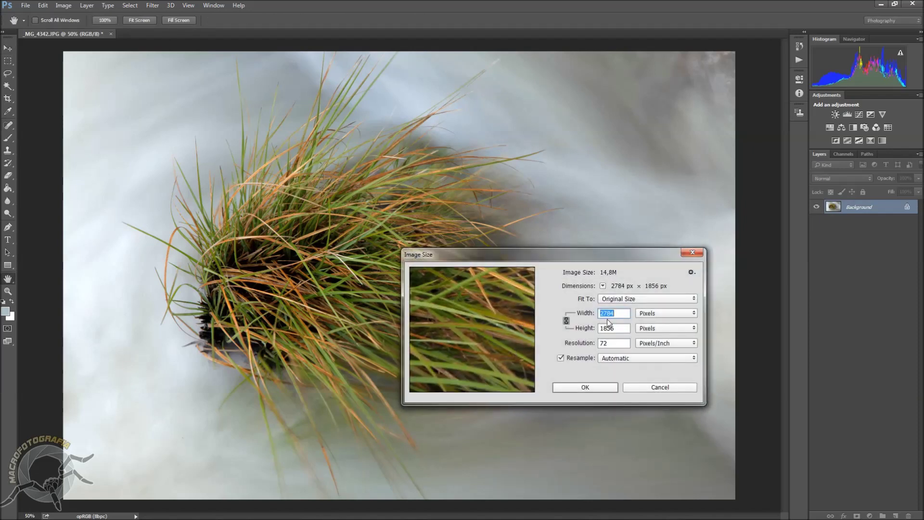
Resize the photo to 1200 × 800 px with proportions linked, then view it at 100%
type("1200")
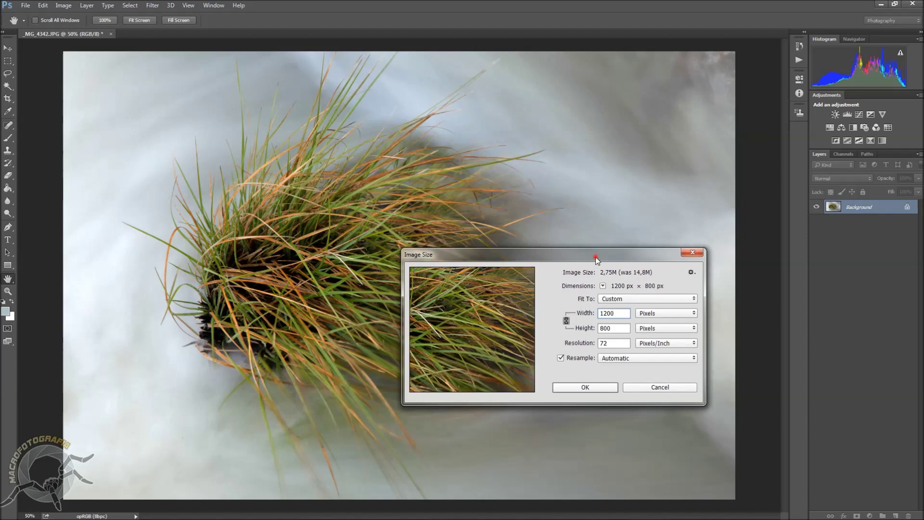
left_click_drag(597, 260, 731, 209)
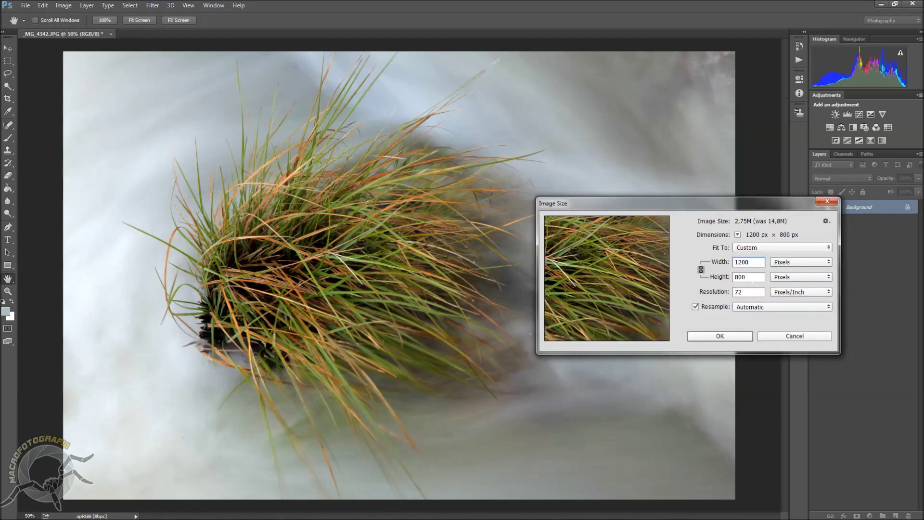
left_click(719, 337)
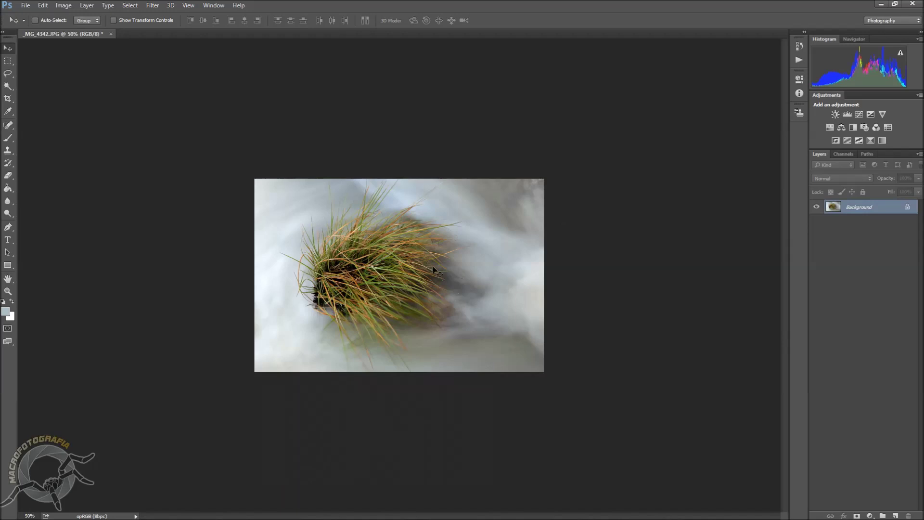
key("ctrl+1")
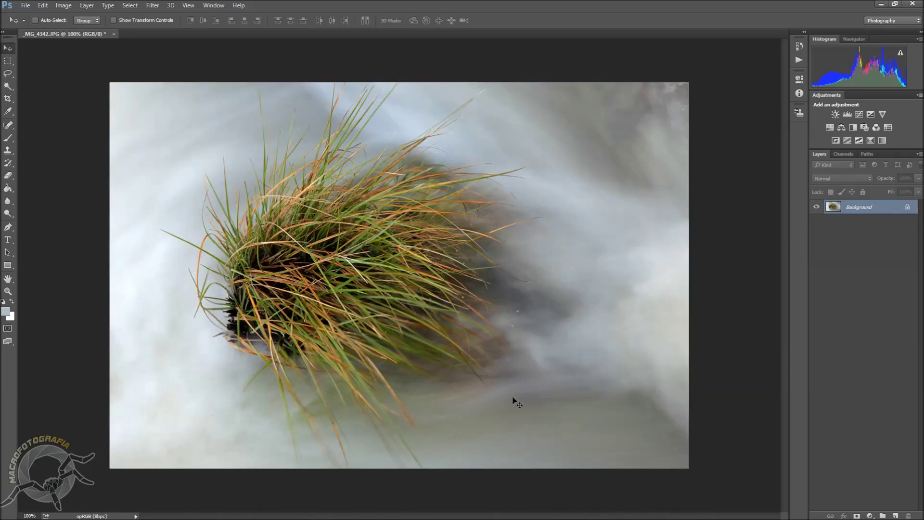
Zoom in to 300% on the upper-left sky to inspect for dust spots
key("z")
left_click(157, 105)
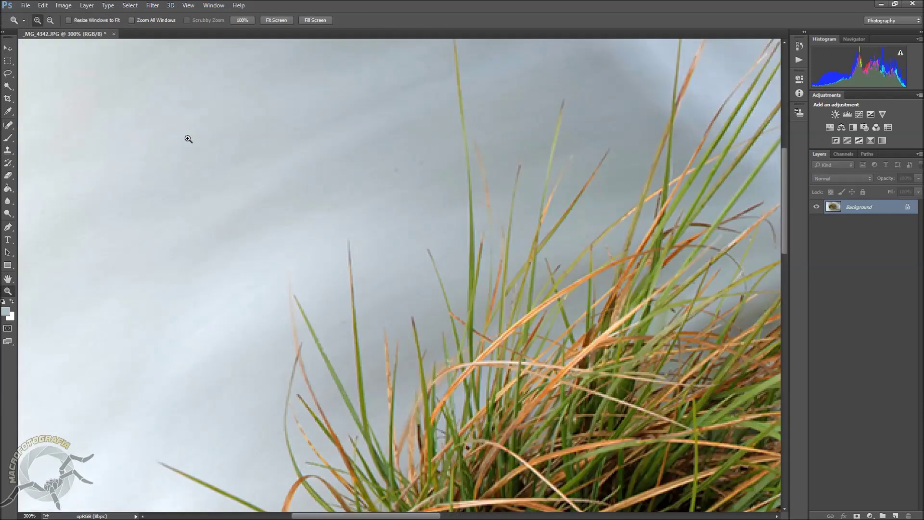
left_click(223, 174)
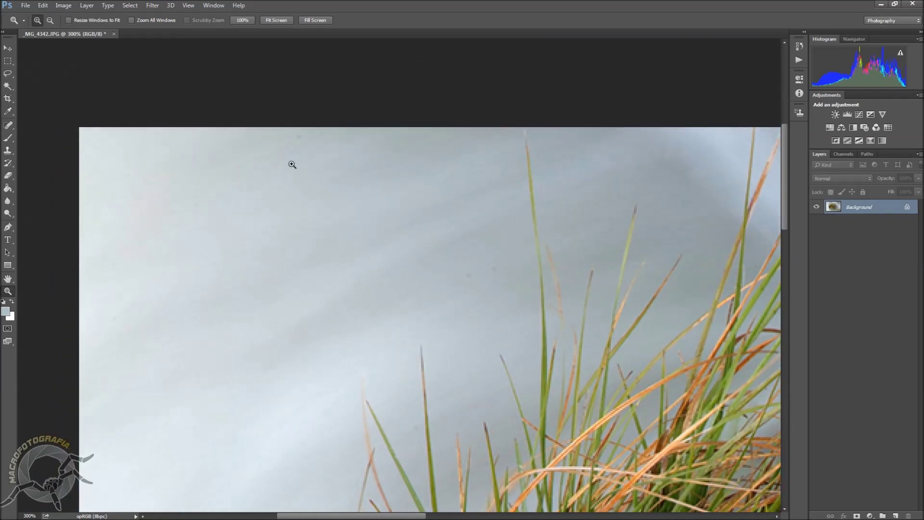
key("j")
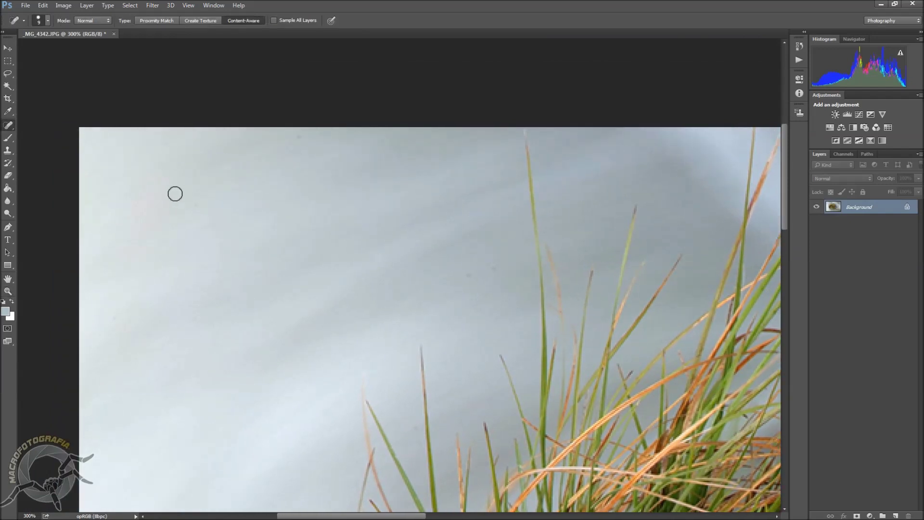
Spot-heal the dust specks scattered across the upper sky area
left_click(166, 145)
left_click(300, 138)
left_click(466, 272)
left_click(491, 268)
left_click(501, 174)
left_click_drag(311, 357, 317, 167)
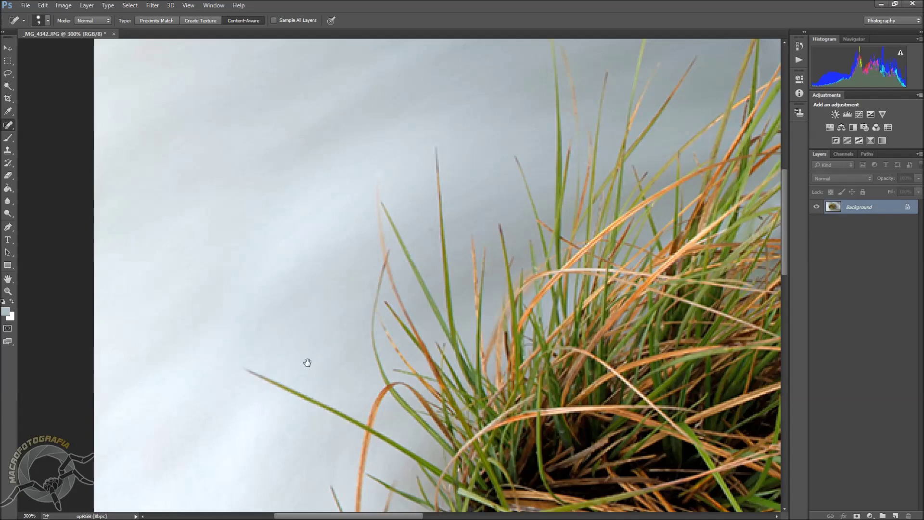
left_click_drag(324, 374, 327, 187)
Spot-heal the specks beside the grass clump, its base, and the lower background
left_click(175, 127)
left_click_drag(270, 331, 277, 145)
mouse_move(401, 425)
left_mouse_down()
mouse_move(343, 301)
mouse_move(340, 263)
left_mouse_up()
left_click(259, 303)
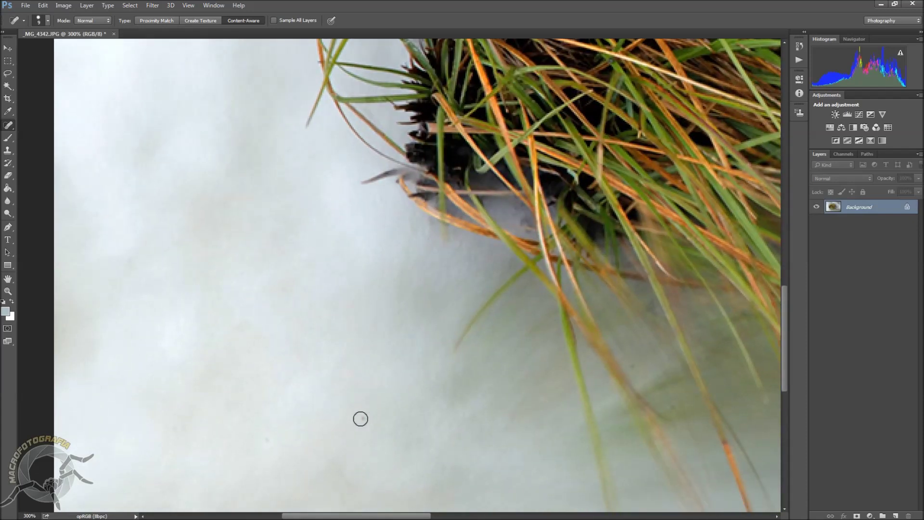
left_click(266, 440)
left_click_drag(410, 427, 423, 270)
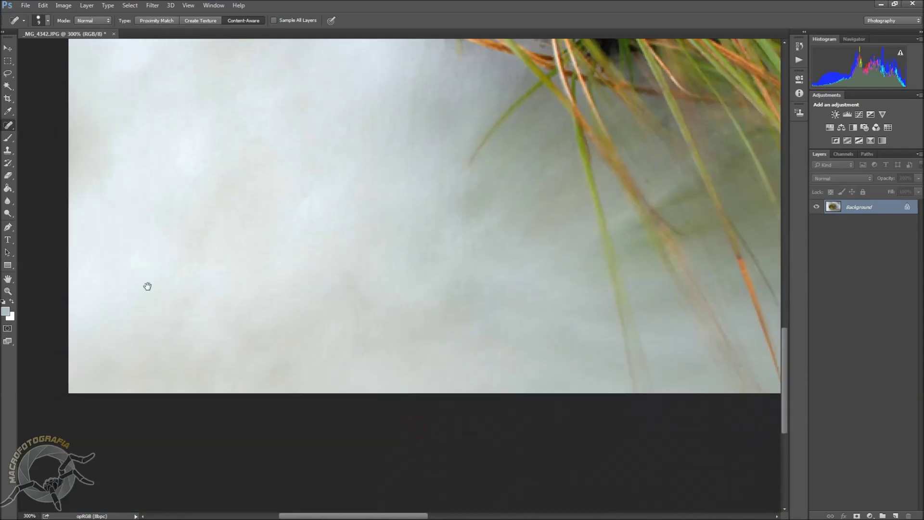
left_click(200, 353)
Rearrange the side panels and heal the remaining dust spot in the lower background
left_click(799, 59)
left_click(768, 40)
left_click_drag(692, 317, 227, 347)
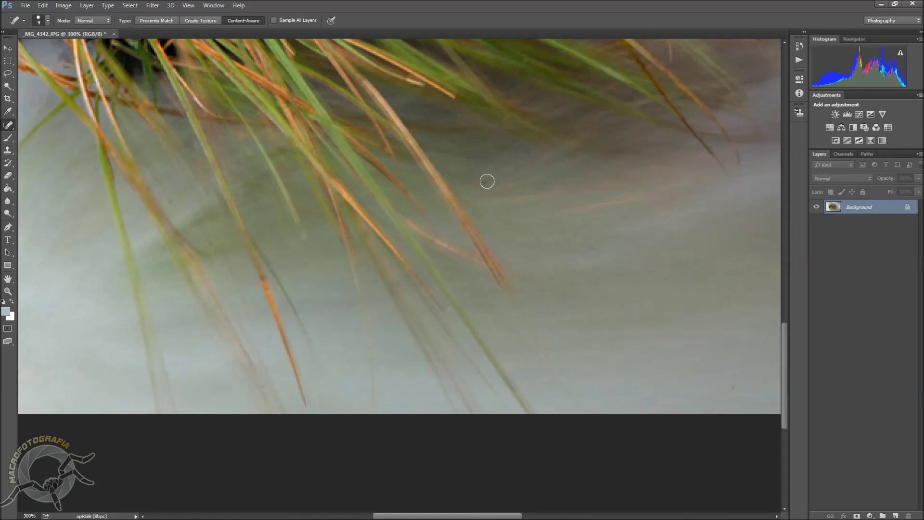
left_click(733, 387)
Pan across the background right of the grass and heal five specks there
left_click_drag(601, 165, 537, 309)
left_click_drag(539, 228, 549, 414)
left_click_drag(557, 48, 557, 129)
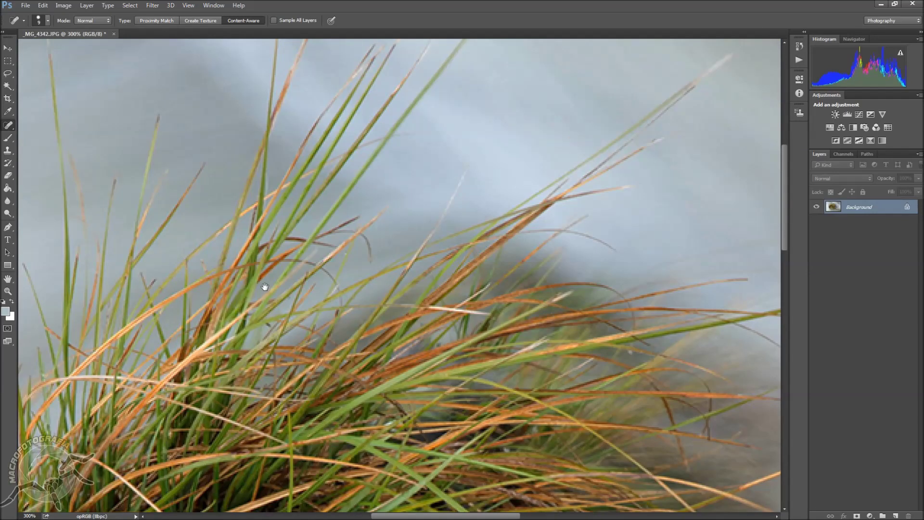
mouse_move(472, 167)
left_mouse_down()
mouse_move(470, 244)
mouse_move(436, 252)
left_mouse_up()
mouse_move(681, 273)
left_mouse_down()
mouse_move(346, 280)
mouse_move(82, 268)
left_mouse_up()
left_click_drag(518, 275, 265, 250)
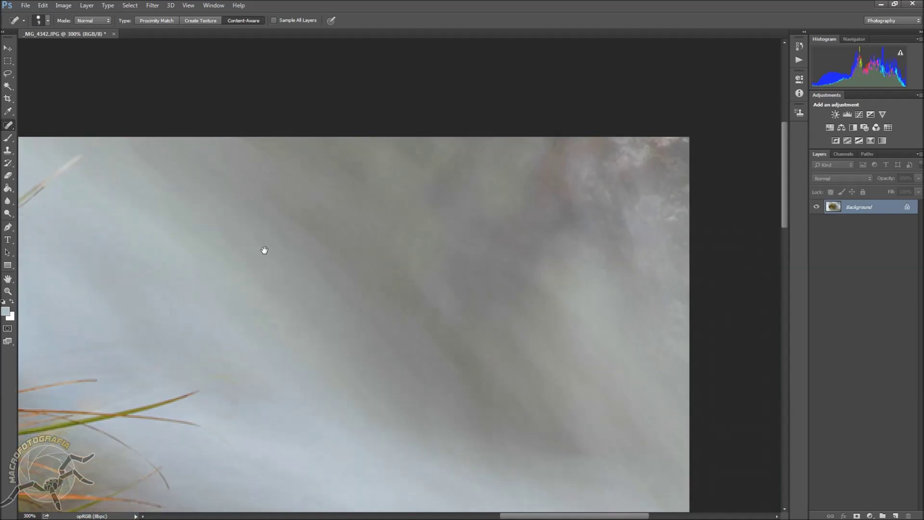
left_click_drag(483, 341, 510, 180)
left_click(430, 166)
left_click(565, 364)
left_click(549, 346)
left_click(565, 367)
left_click(618, 356)
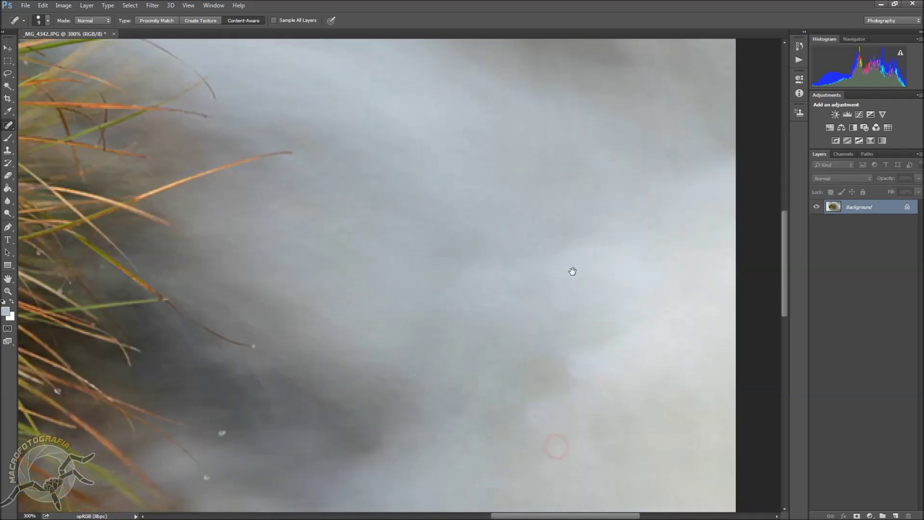
Heal another background speck while panning down toward the grass tips and lower water
left_click_drag(556, 445, 572, 268)
left_click(561, 366)
left_click_drag(558, 417, 570, 329)
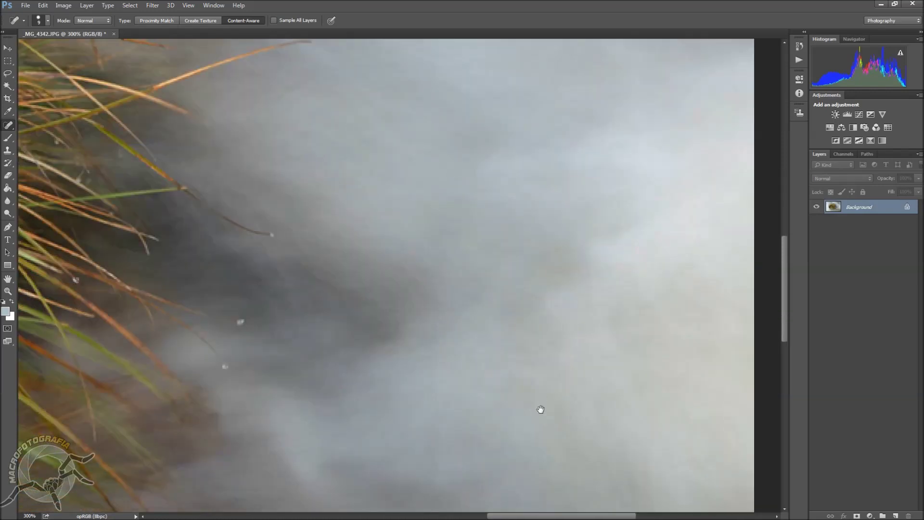
left_click_drag(561, 440, 582, 344)
left_click_drag(640, 404, 600, 327)
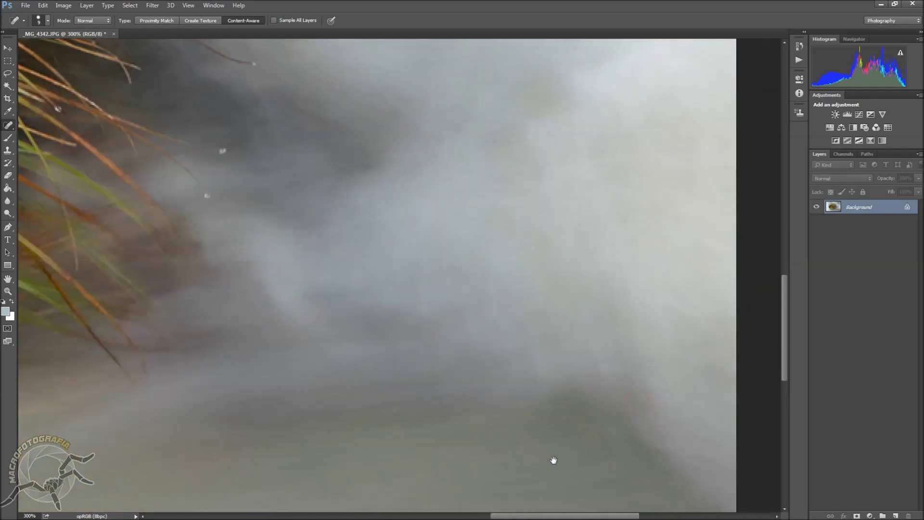
left_click_drag(553, 457, 600, 326)
Heal the last four specks in the lower water and return to 100% view
left_click(571, 367)
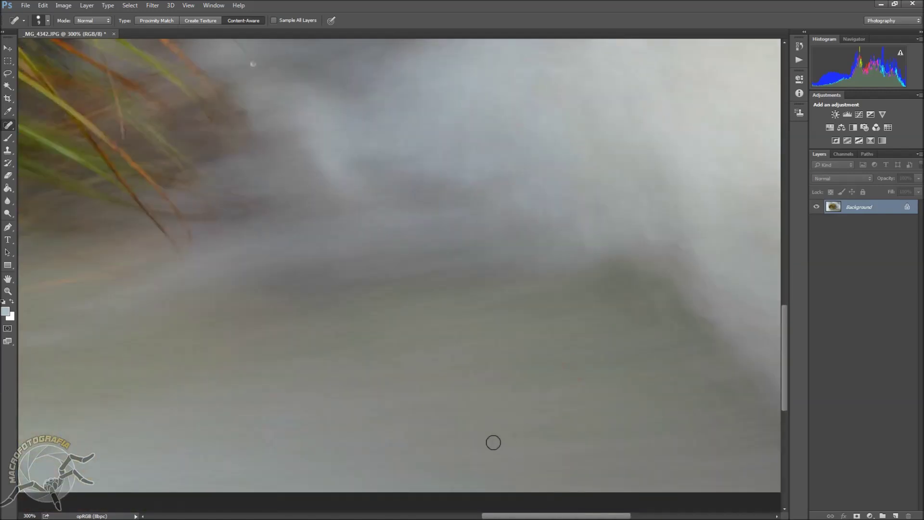
left_click(504, 435)
left_click(495, 438)
left_click(543, 457)
key("ctrl+1")
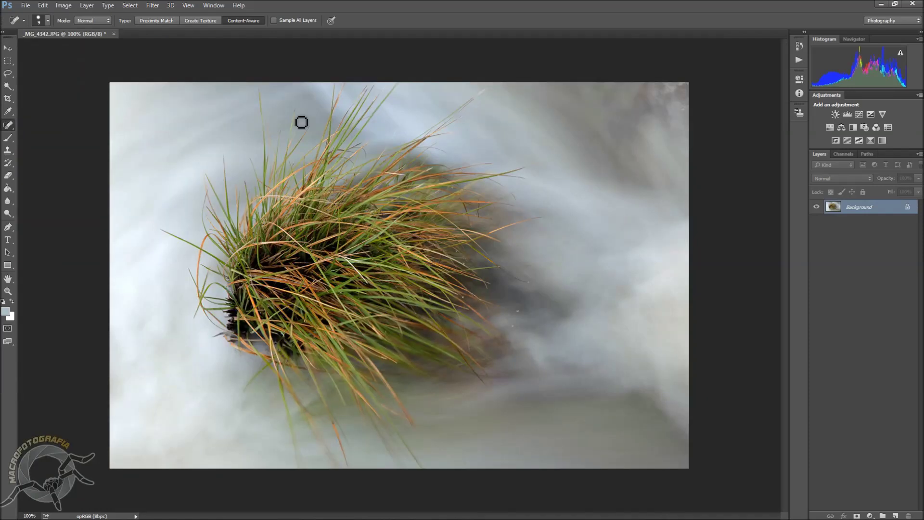
Sharpen the photo with Unsharp Mask at 100%, 0.7 px radius, 3 levels threshold
left_click(153, 6)
mouse_move(160, 157)
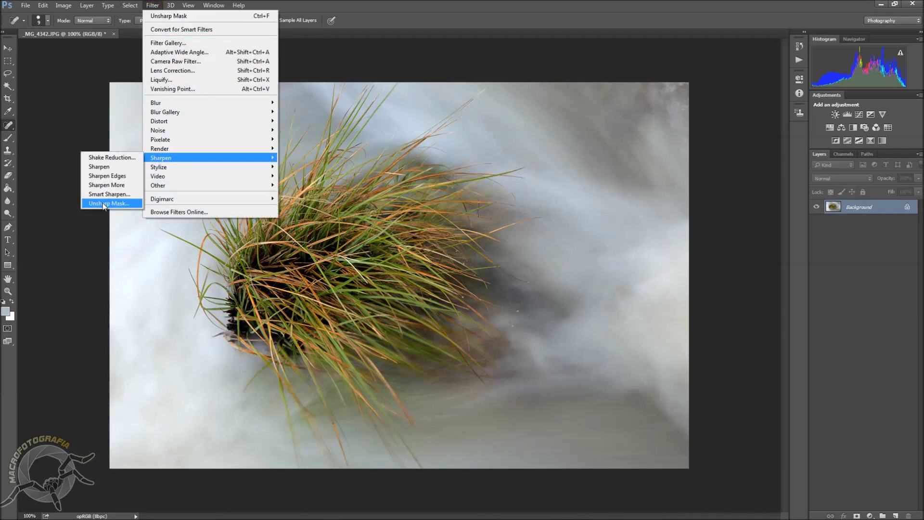
left_click(103, 204)
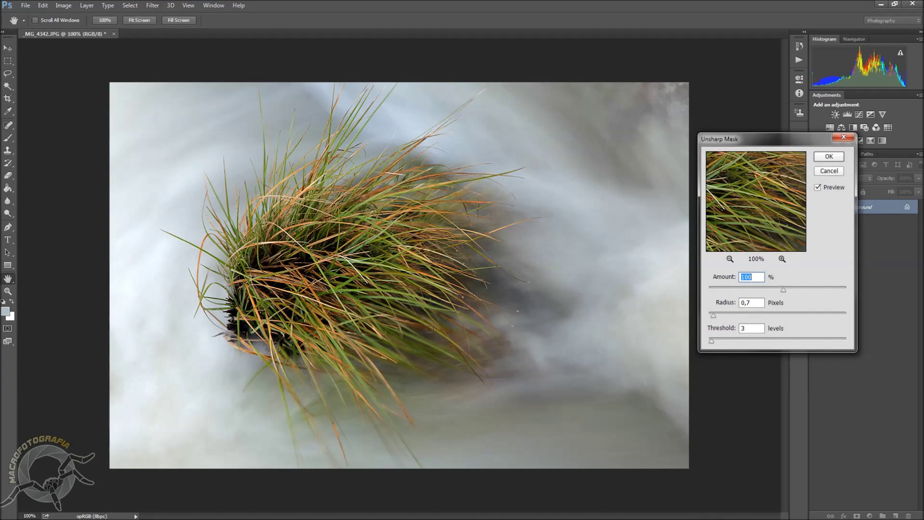
left_click(835, 160)
key("j")
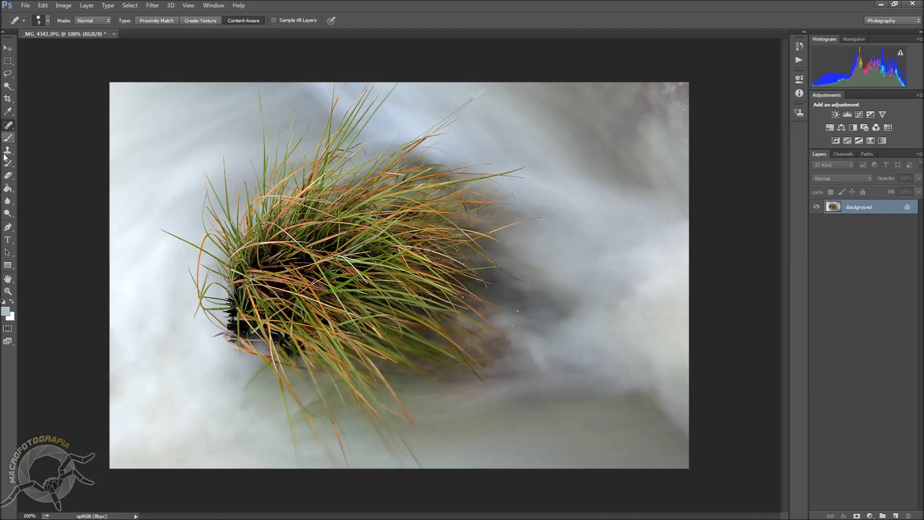
Type the photographer's name as a signature in the bottom-right corner and commit it
left_click(8, 240)
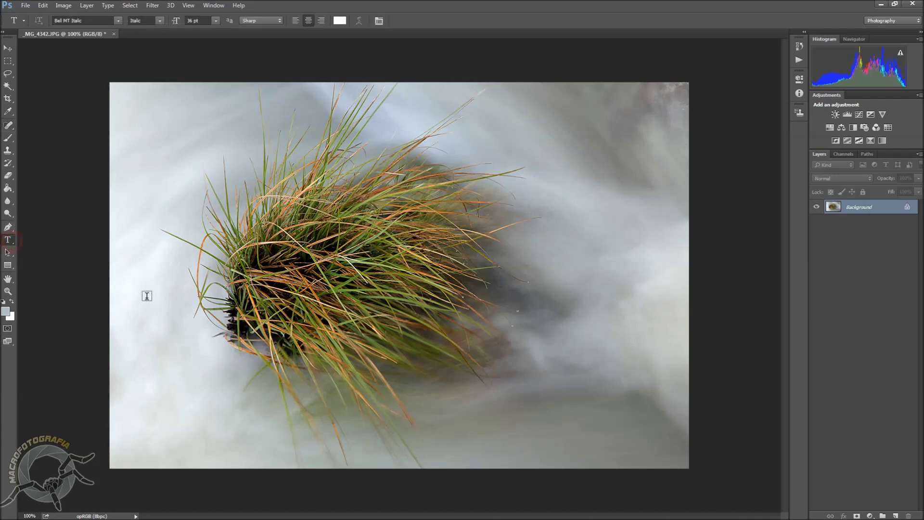
left_click(600, 446)
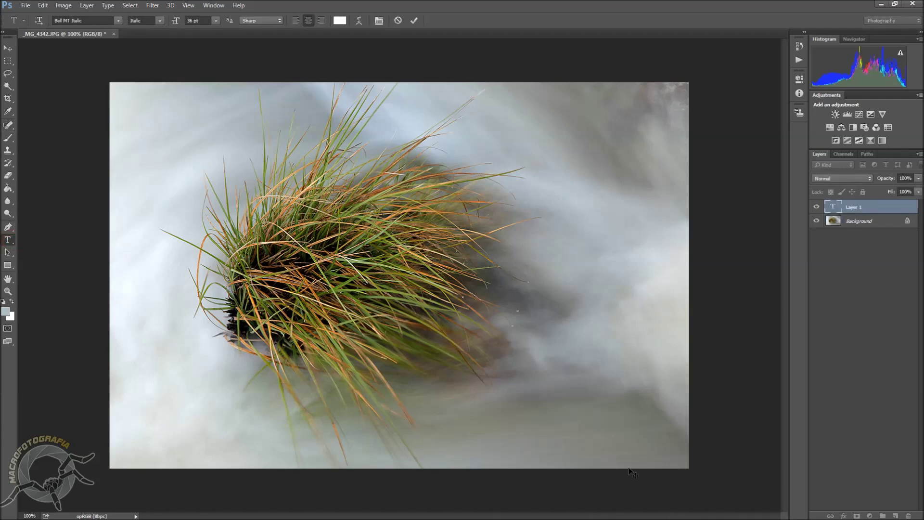
type("Taco")
key("BackSpace")
type("io Philip")
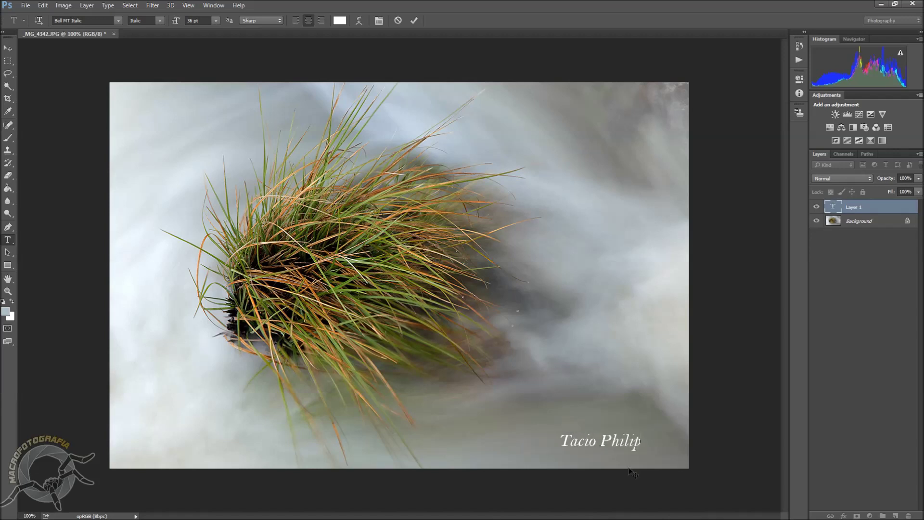
left_click_drag(652, 404, 690, 412)
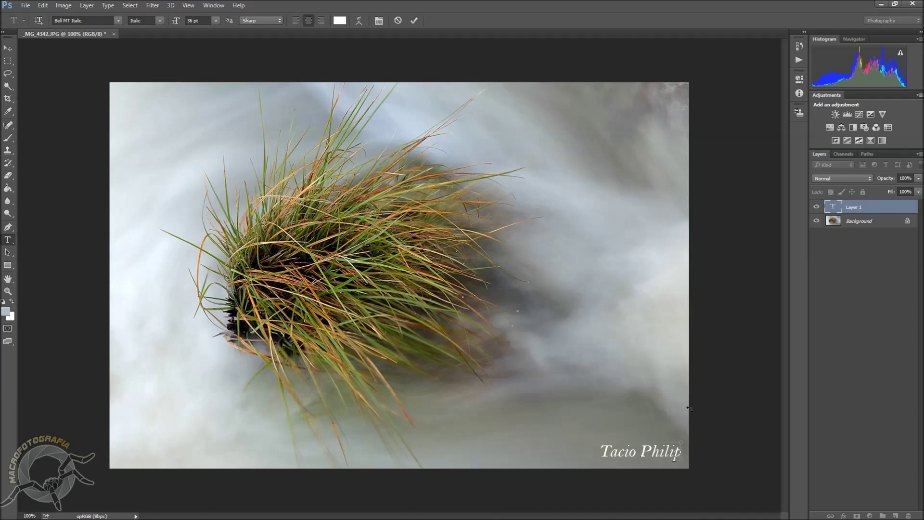
key("ctrl+Return")
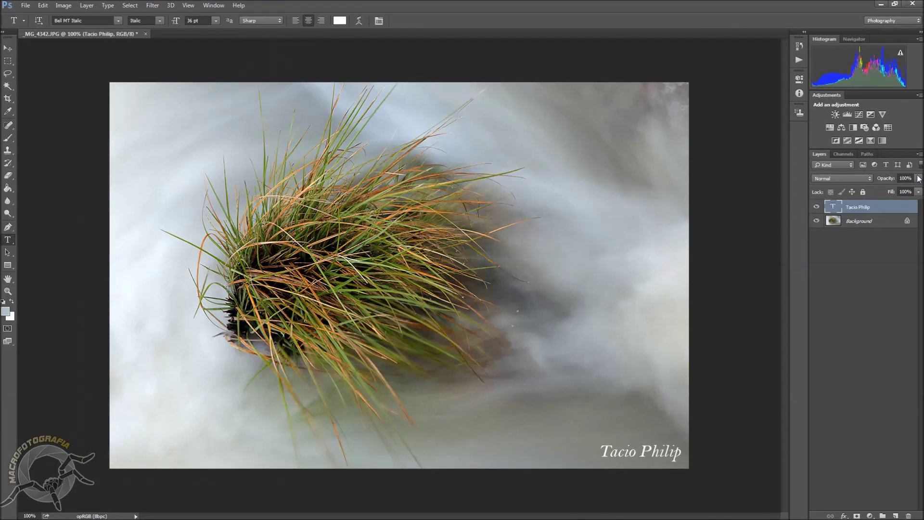
Lower the signature text layer's opacity to 32%
left_click(918, 179)
left_click_drag(904, 191, 895, 193)
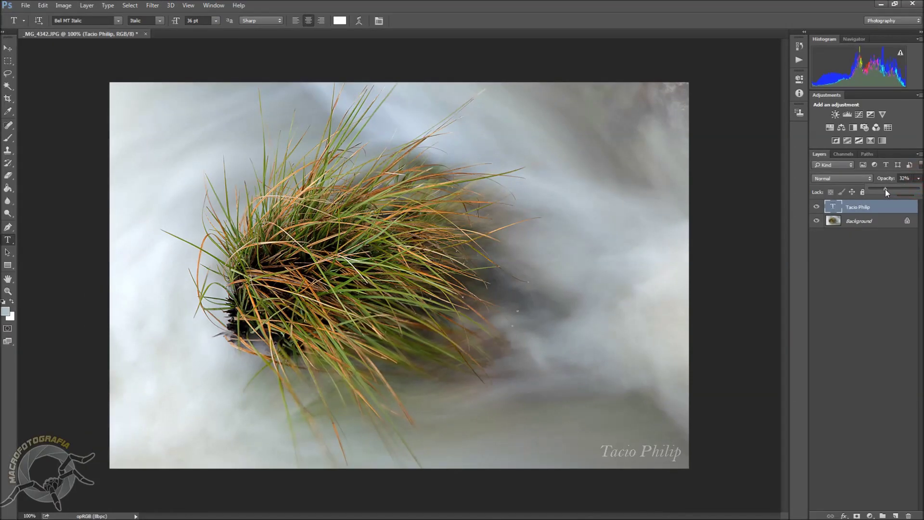
left_click(844, 515)
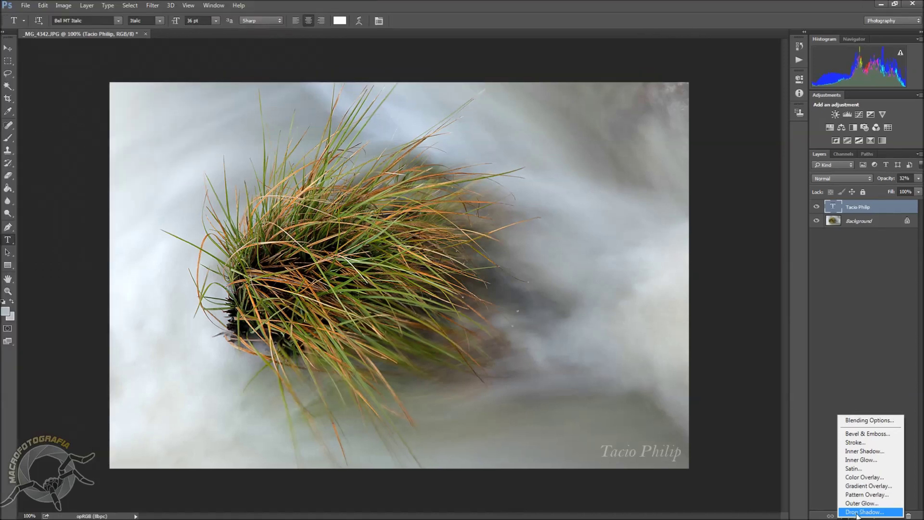
Add a Drop Shadow effect to the signature layer, comparing with preview off and on
left_click(856, 512)
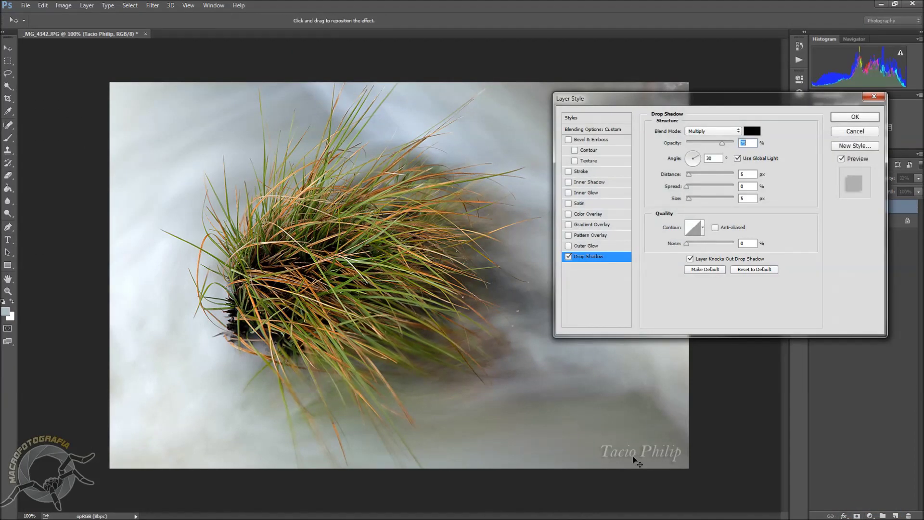
left_click(842, 159)
left_click(841, 159)
left_click(862, 117)
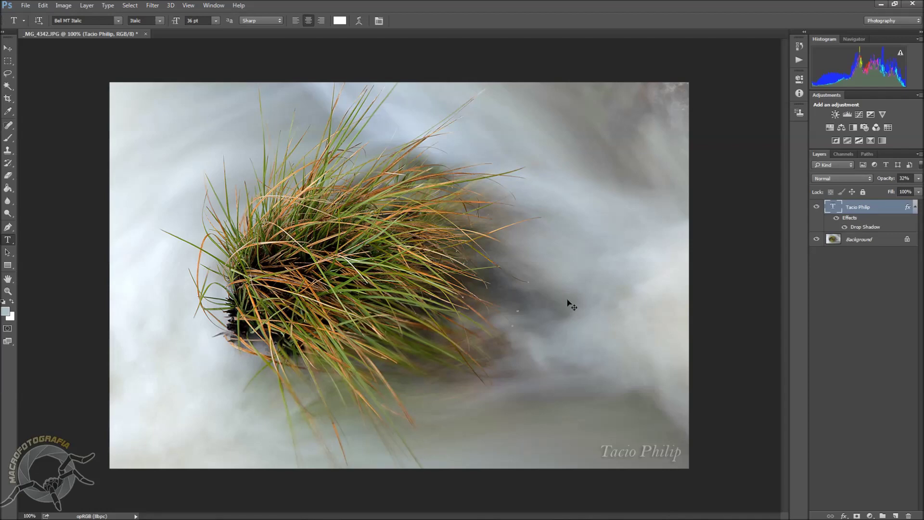
Begin a JPEG Save As into the internet folder, cancel it, and bring up the Edit menu
key("ctrl+shift+s")
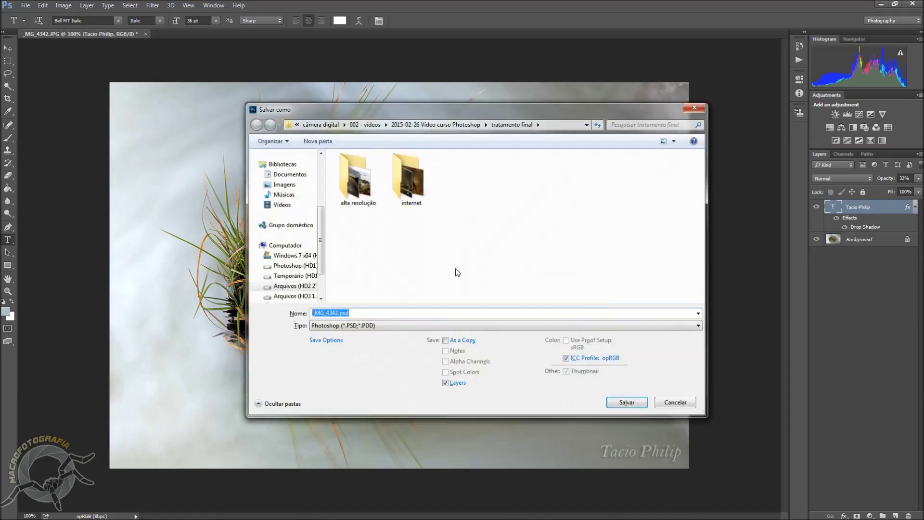
double_click(411, 186)
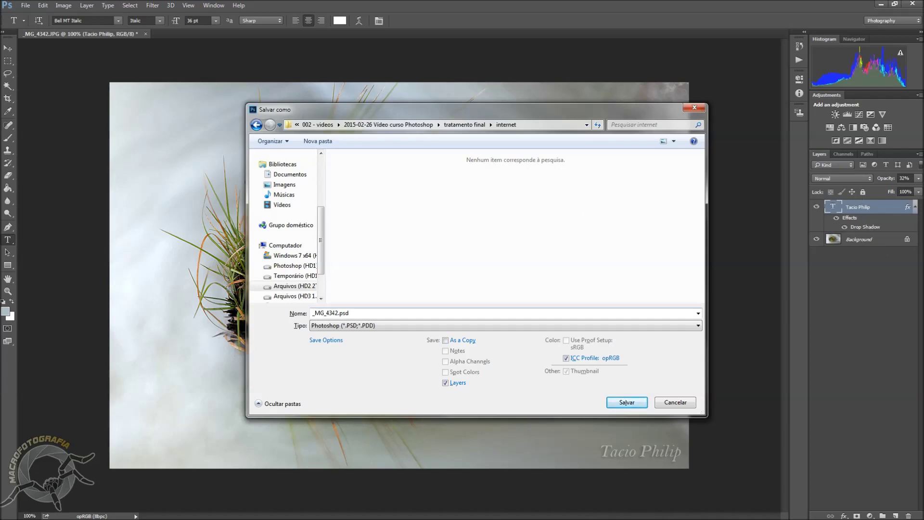
left_click(368, 327)
left_click(324, 390)
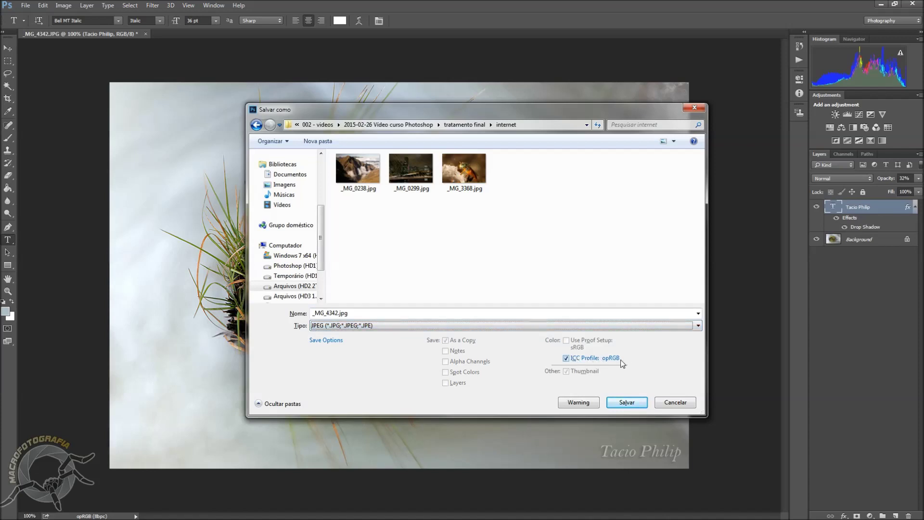
left_click(676, 402)
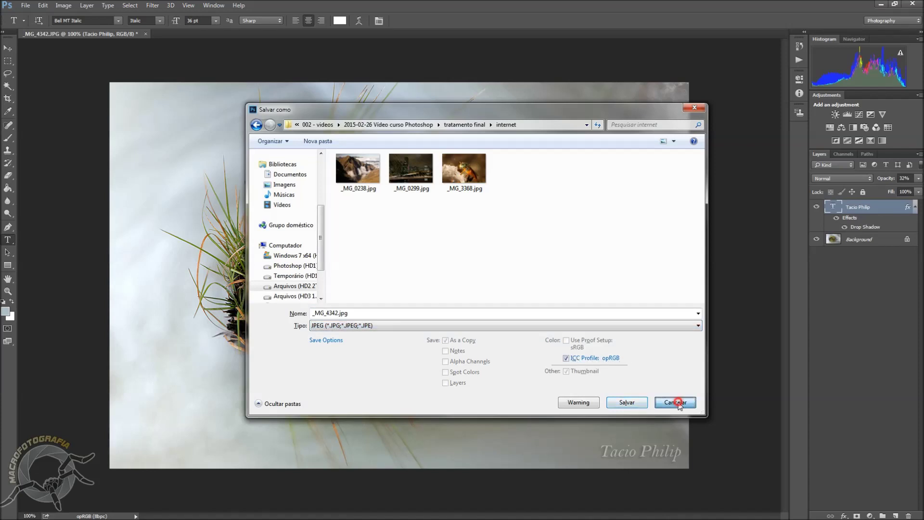
left_click(43, 5)
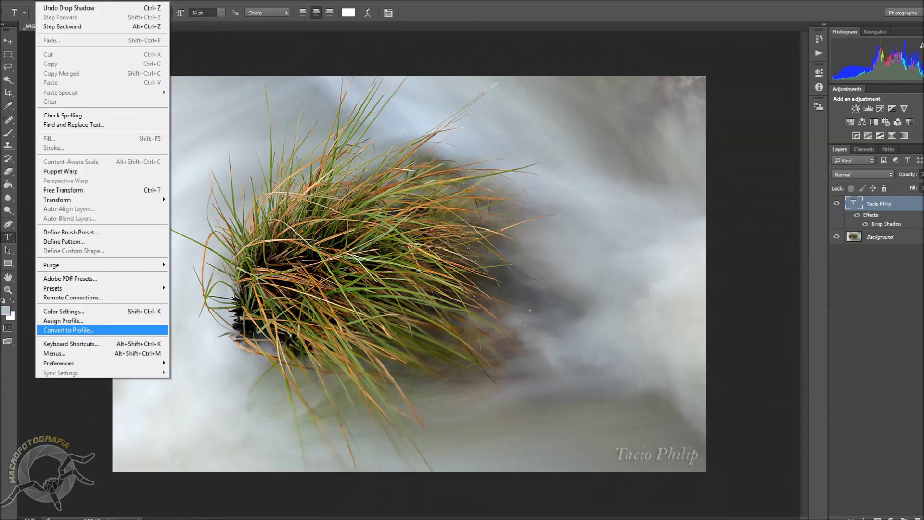
Convert the photo to sRGB IEC61966-2.1 with Flatten Image, then start Save As again
left_click(79, 330)
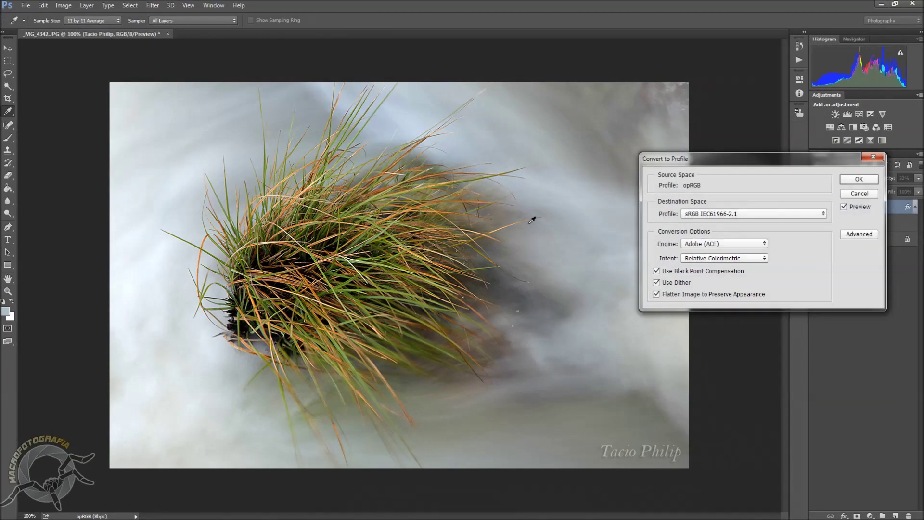
left_click(850, 183)
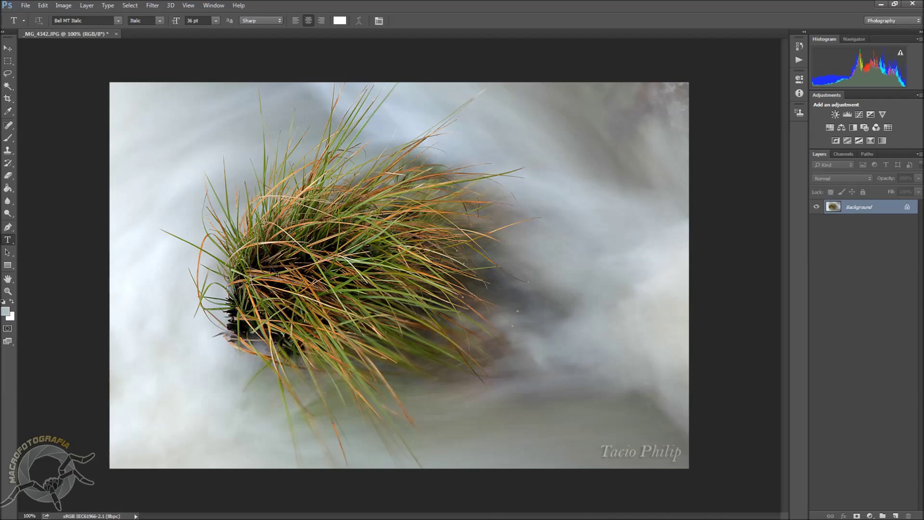
key("ctrl+shift+s")
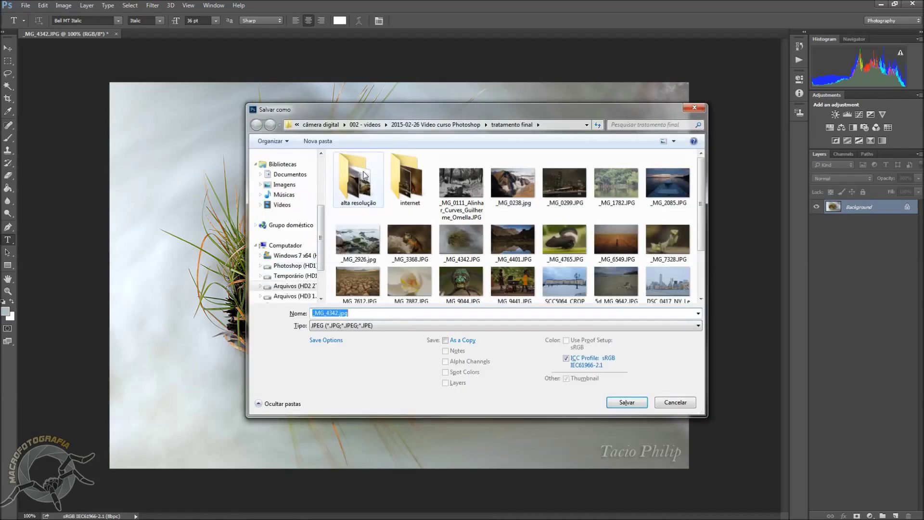
Save the photo as _MG_4342.jpg in the internet folder as a high-quality progressive JPEG
double_click(410, 174)
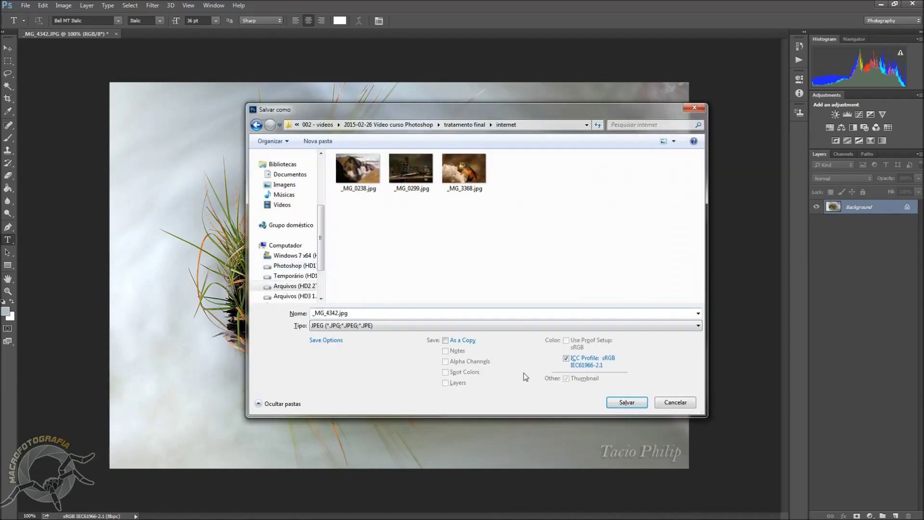
left_click(624, 403)
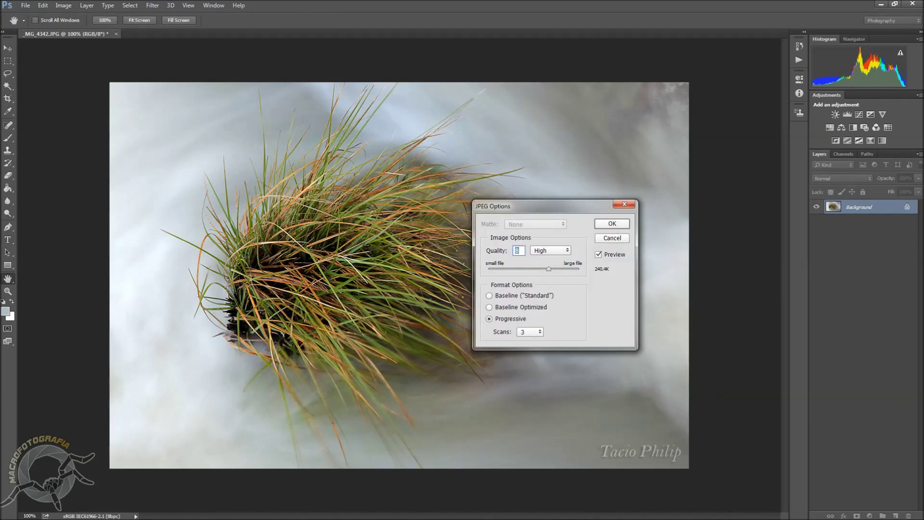
left_click(607, 222)
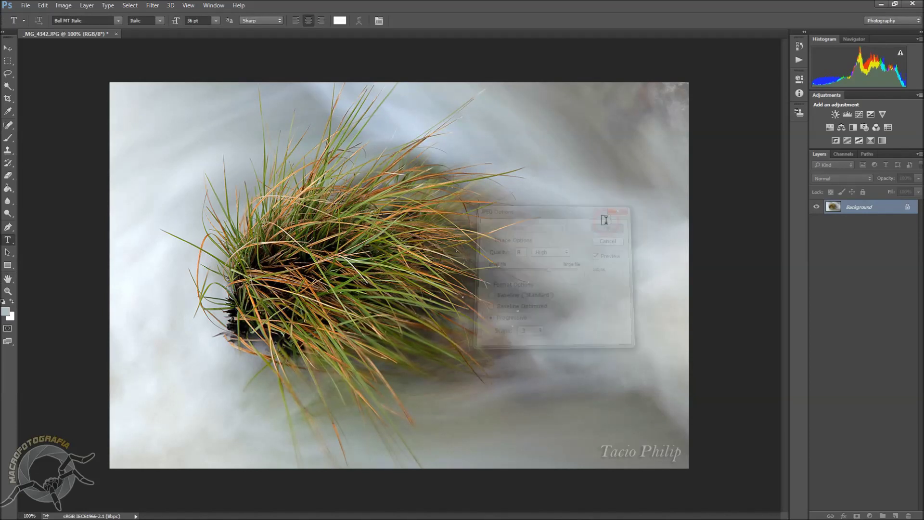